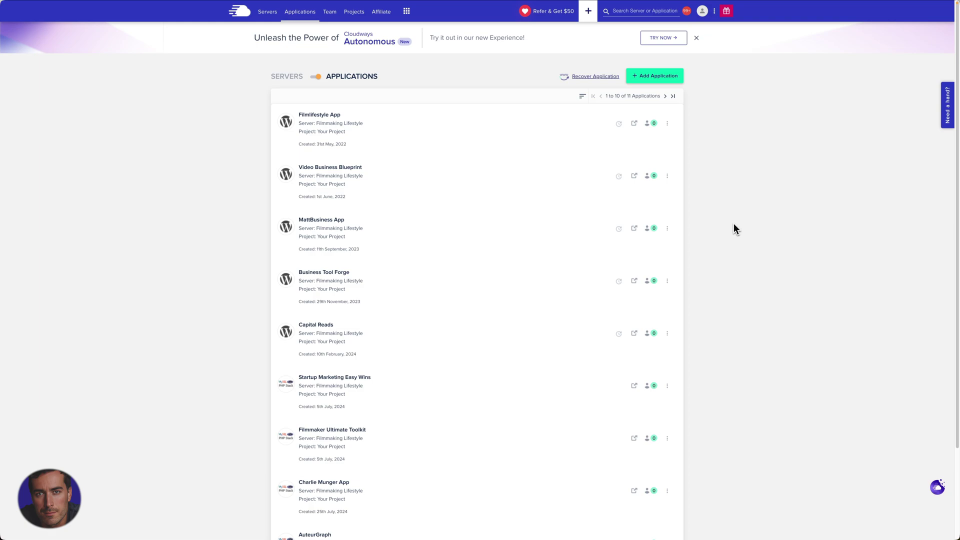
# Open the Filmlifestyle App and go to Monitoring > Analytics > Traffic.
pyautogui.scroll(-1, 778, 193)
pyautogui.scroll(-1, 776, 194)
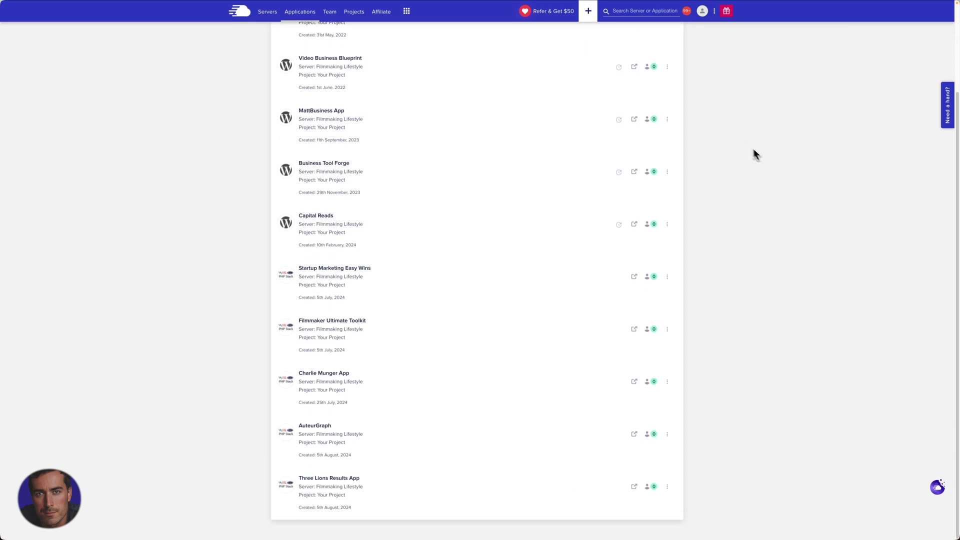
pyautogui.scroll(3, 755, 152)
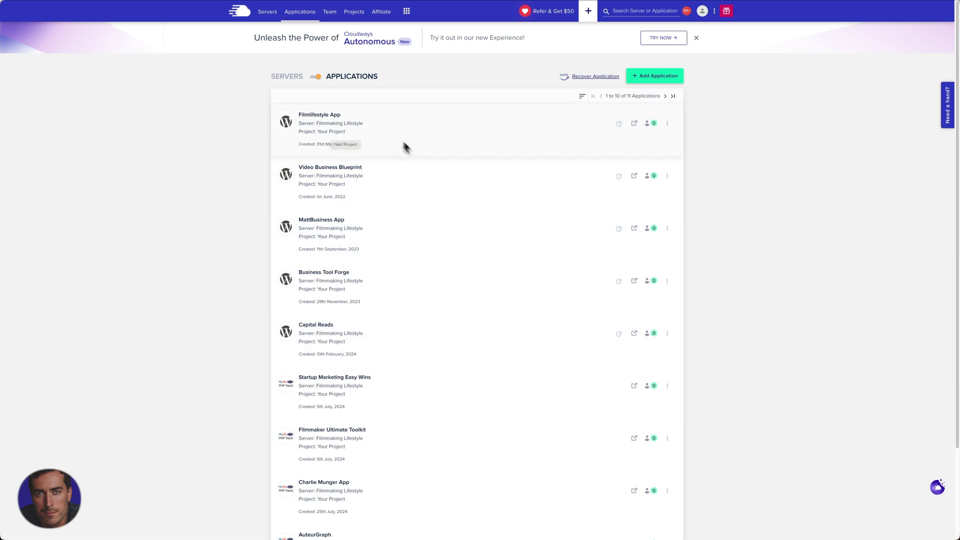
pyautogui.click(330, 122)
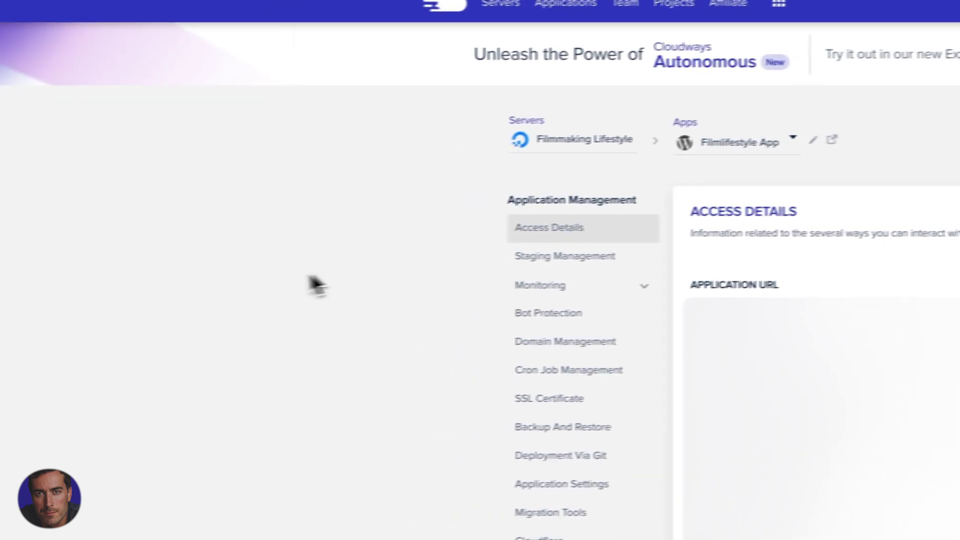
pyautogui.click(574, 283)
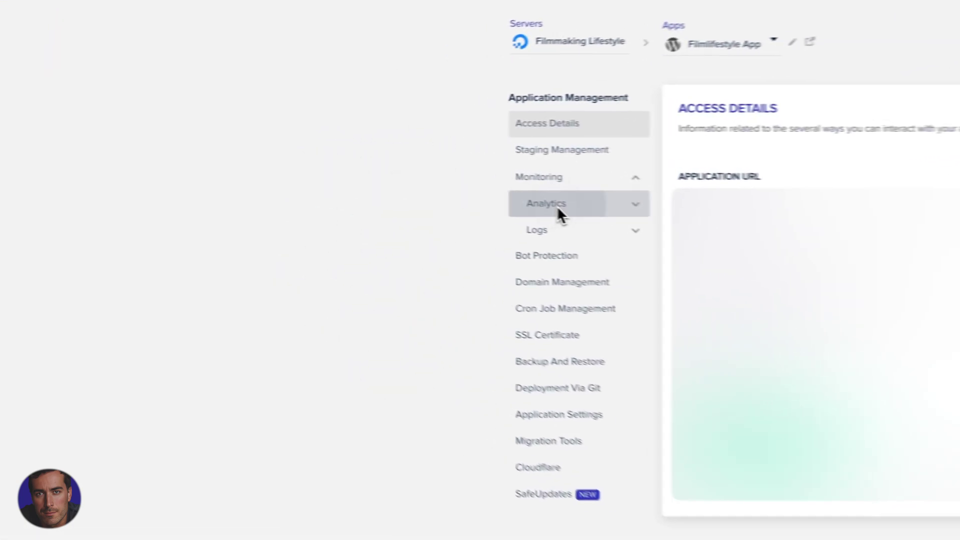
pyautogui.click(300, 169)
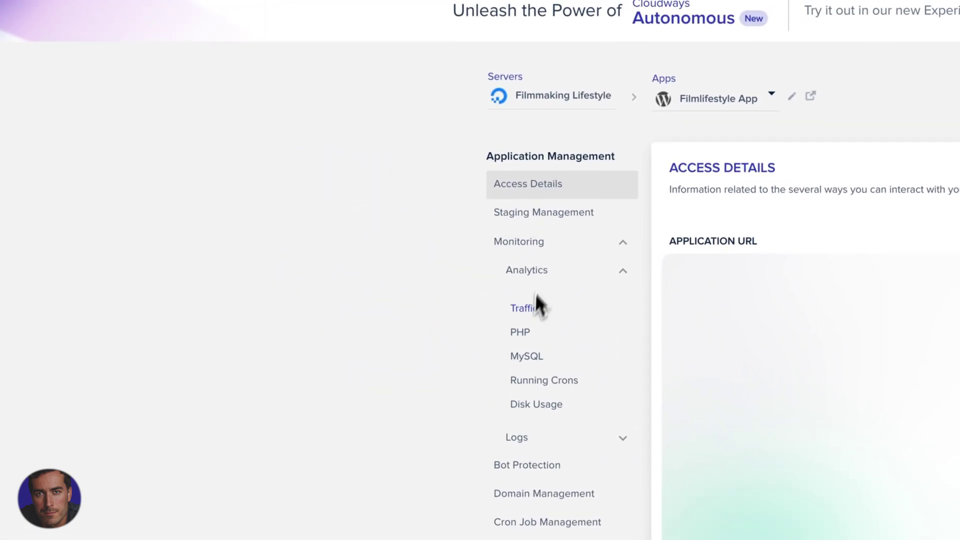
pyautogui.click(524, 314)
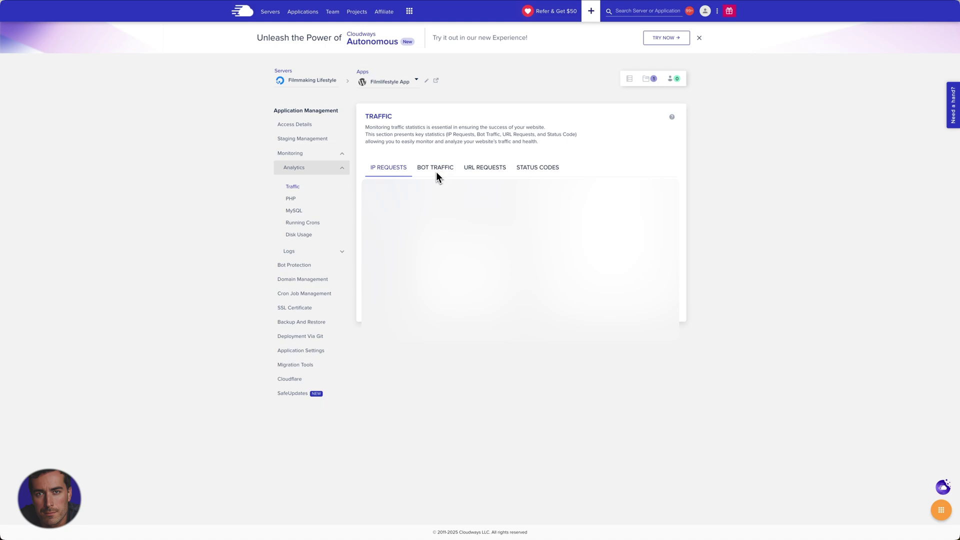
# Switch to Bot Traffic and review the 15-minute Top Bots table, led by Googlebot (16) and Bingbot (15).
pyautogui.click(442, 172)
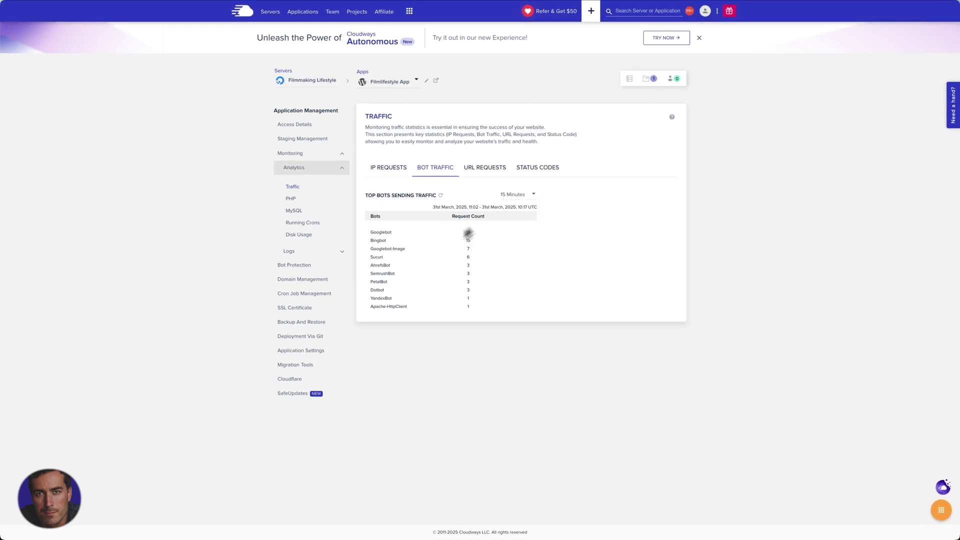
pyautogui.moveTo(366, 229); pyautogui.dragTo(528, 316)
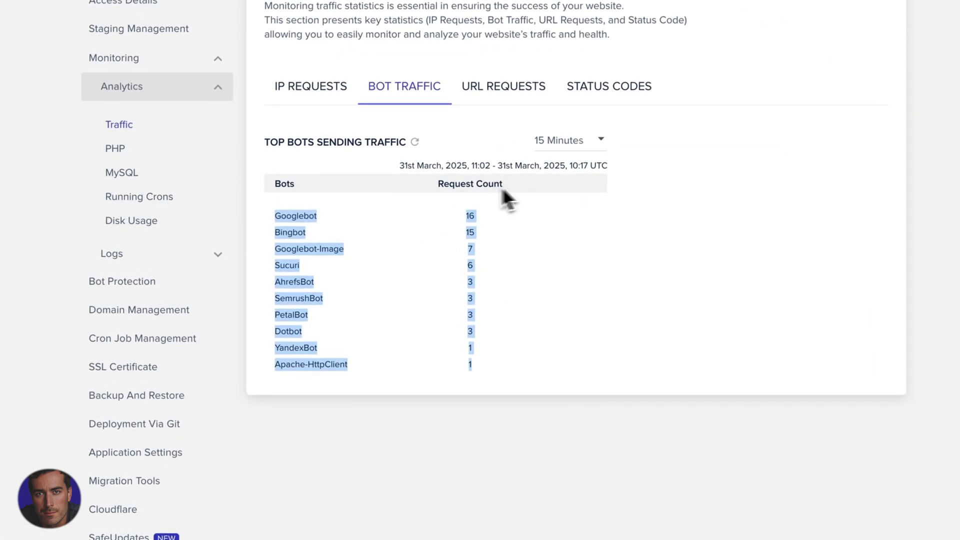
pyautogui.click(919, 493)
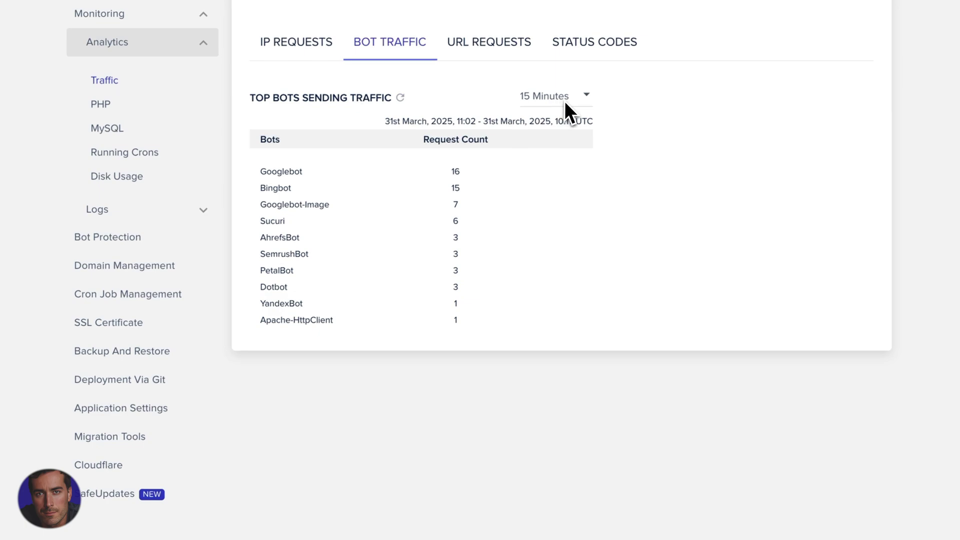
pyautogui.moveTo(404, 119); pyautogui.dragTo(600, 133)
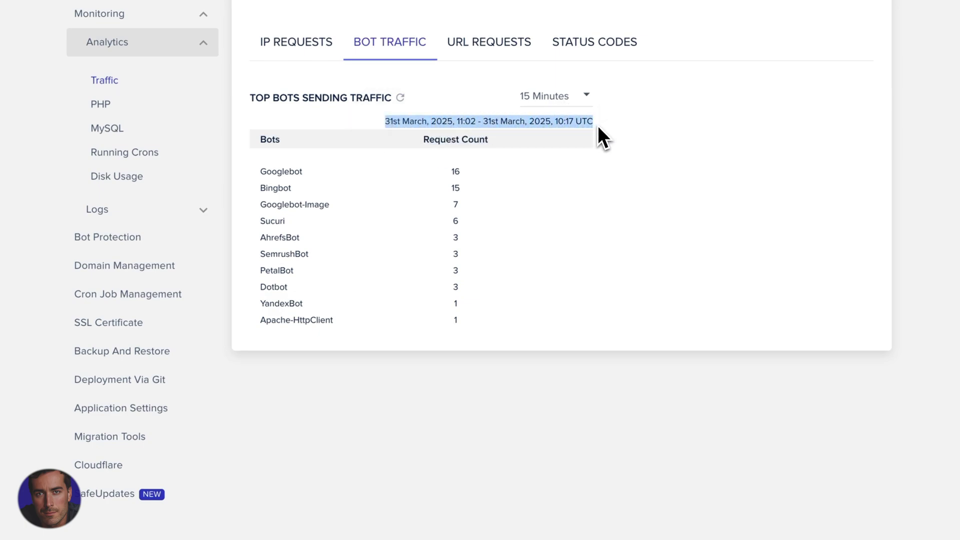
pyautogui.click(682, 424)
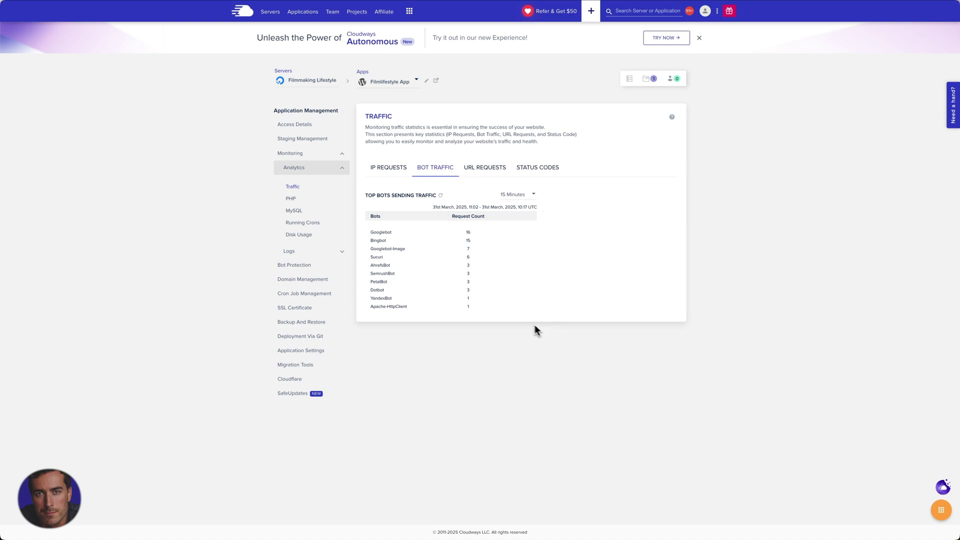
pyautogui.moveTo(535, 325); pyautogui.dragTo(368, 217)
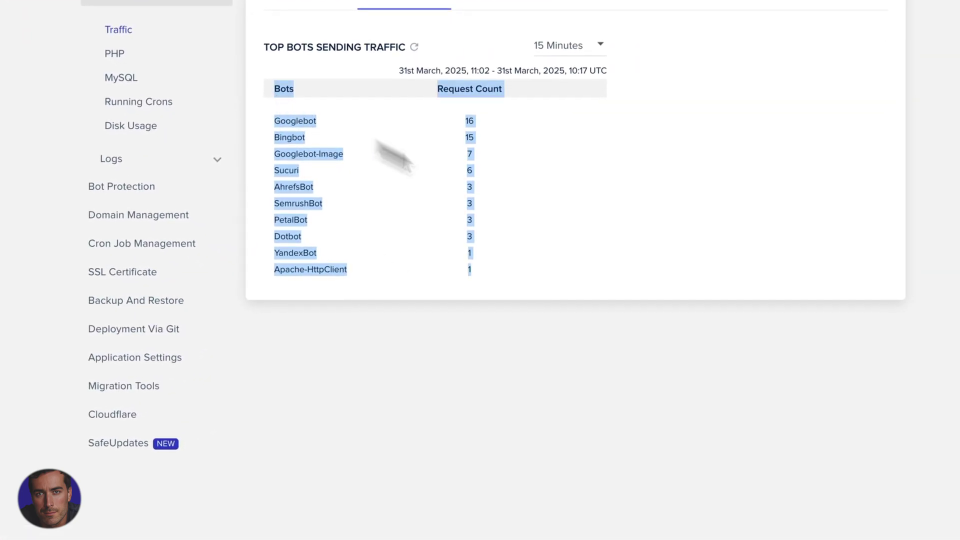
pyautogui.click(689, 505)
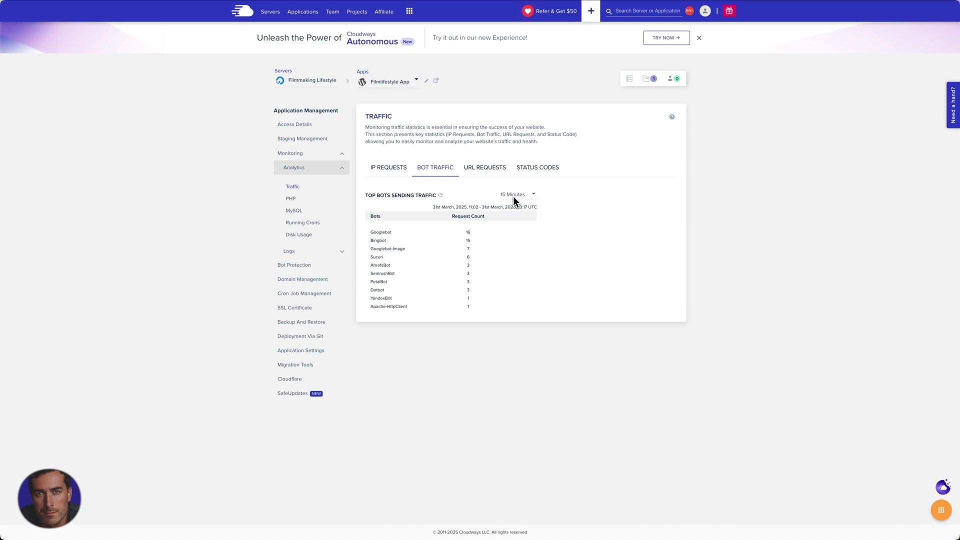
# Change the Top Bots time range to 1 Day, showing Bingbot first with 2321 requests.
pyautogui.click(513, 195)
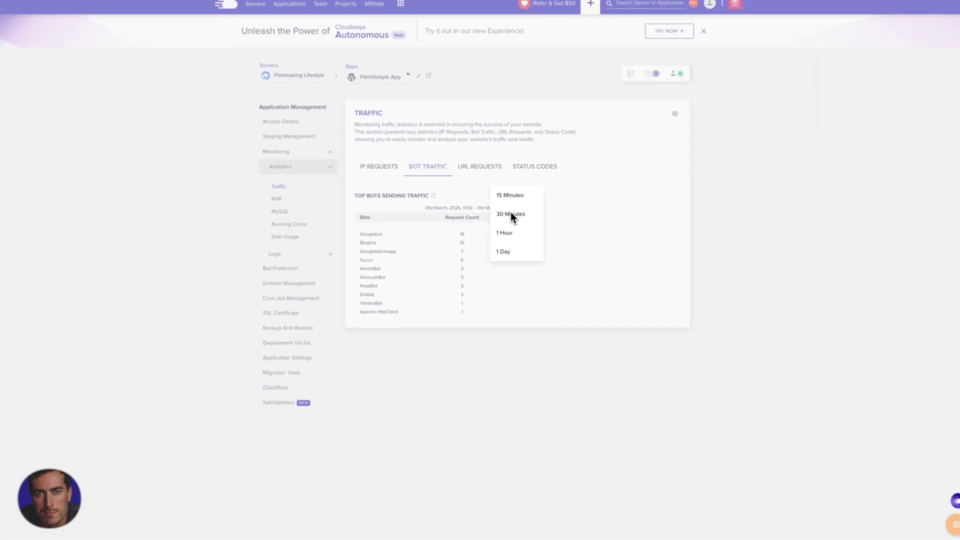
pyautogui.click(519, 250)
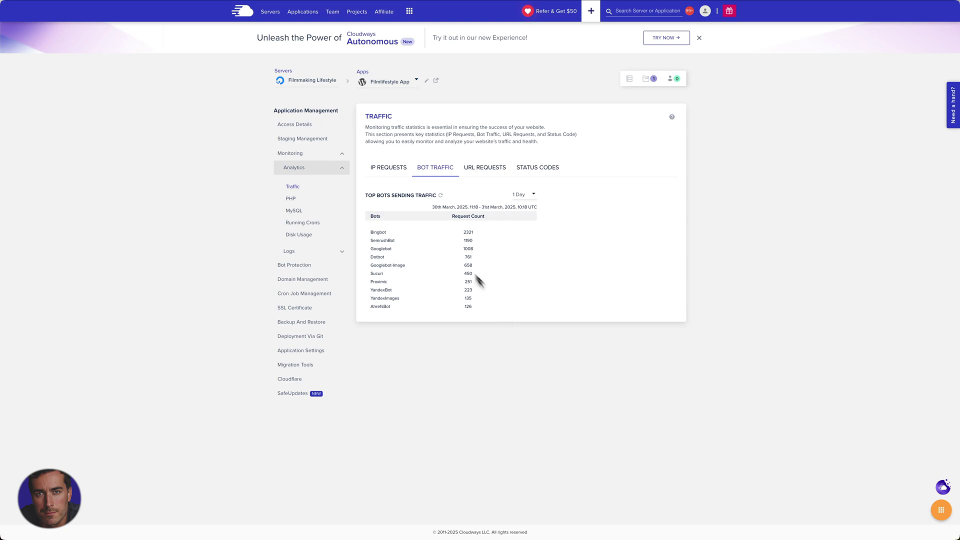
pyautogui.doubleClick(381, 232)
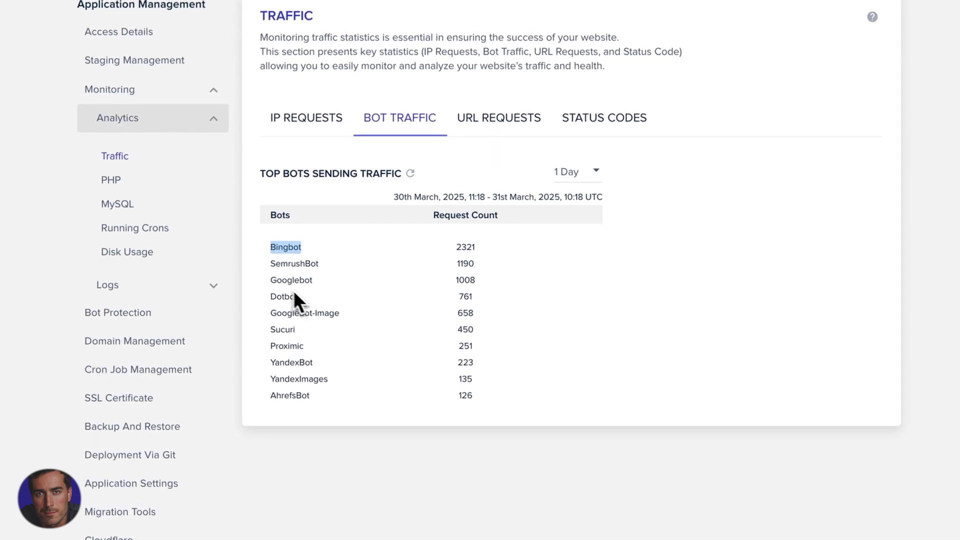
pyautogui.moveTo(272, 279); pyautogui.dragTo(301, 283)
pyautogui.click(266, 315)
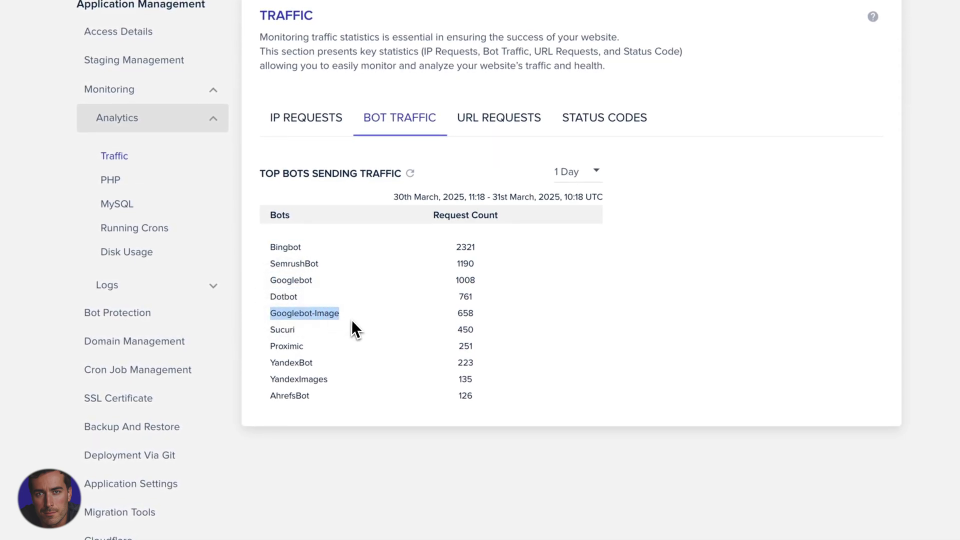
pyautogui.click(470, 310)
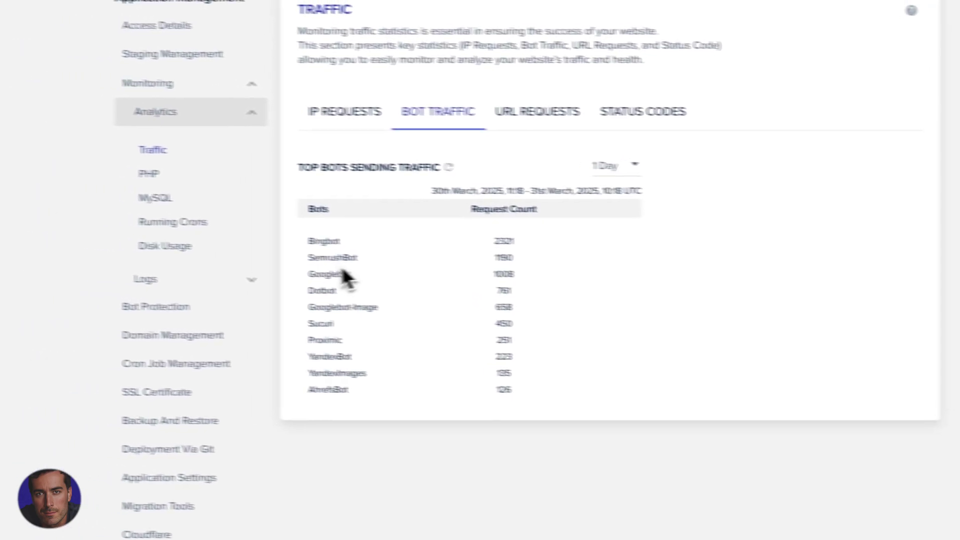
pyautogui.moveTo(362, 264); pyautogui.dragTo(426, 265)
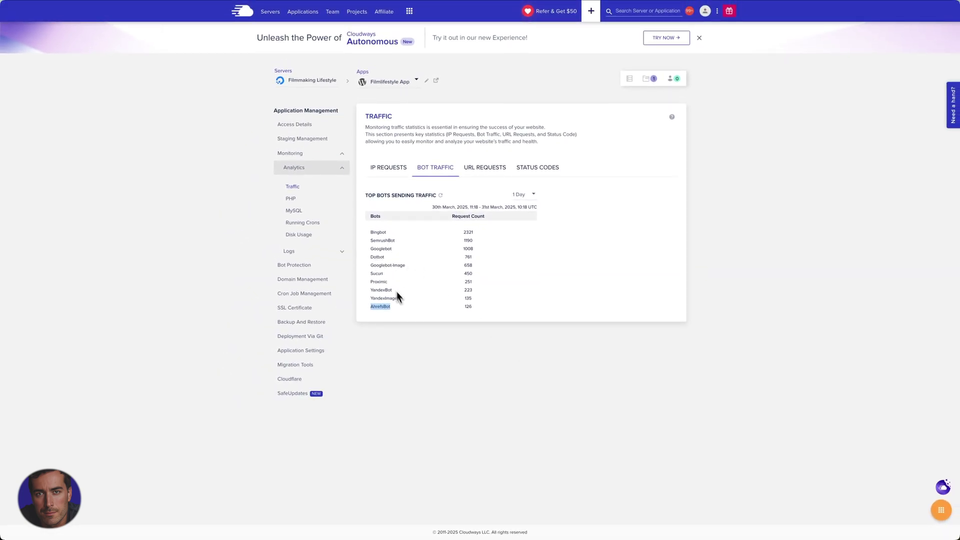
pyautogui.click(387, 259)
pyautogui.moveTo(471, 300); pyautogui.dragTo(407, 289)
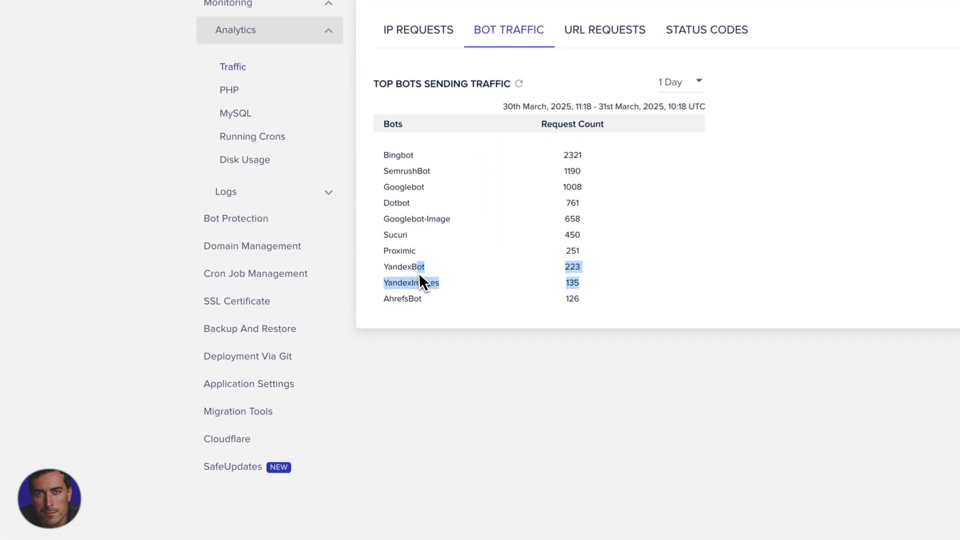
pyautogui.moveTo(381, 233); pyautogui.dragTo(411, 238)
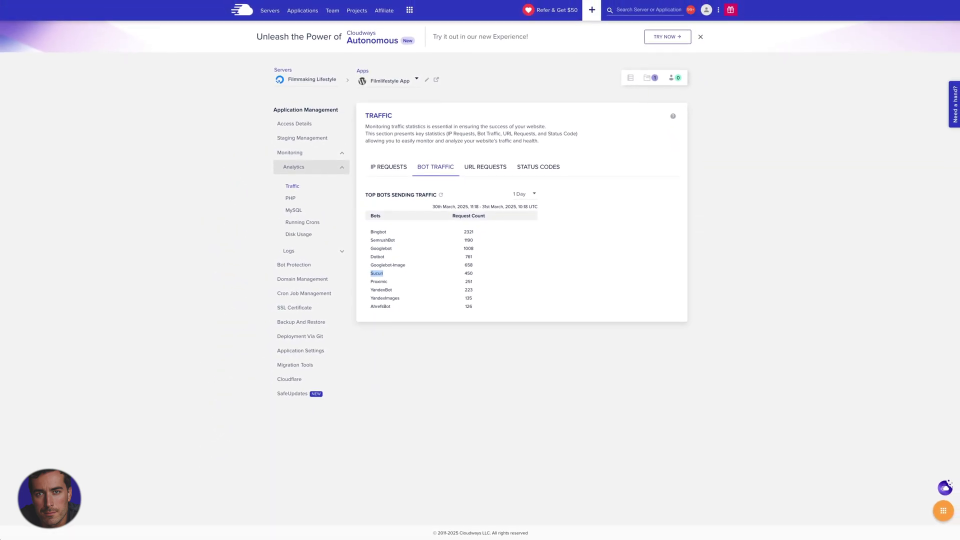
pyautogui.keyDown('shift'); pyautogui.click(472, 274); pyautogui.keyUp('shift')
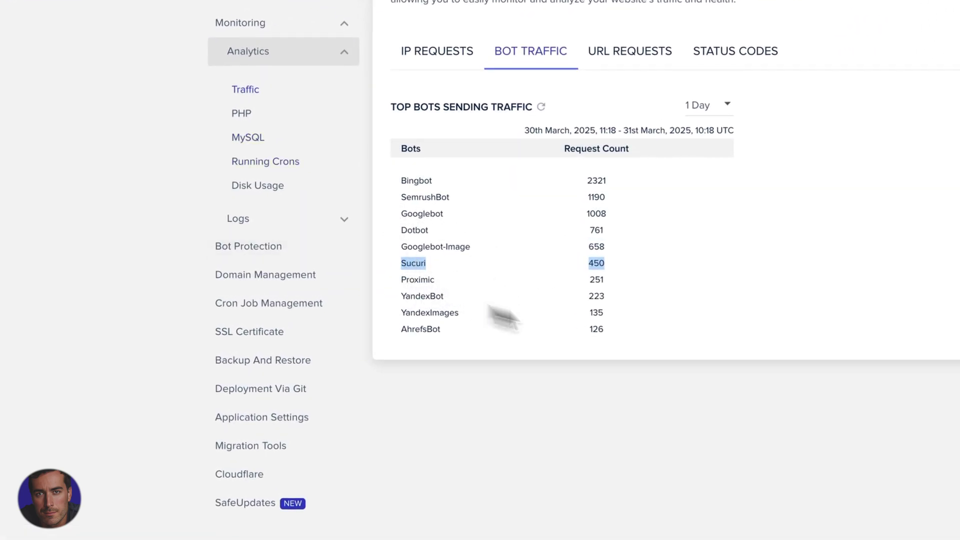
pyautogui.click(654, 500)
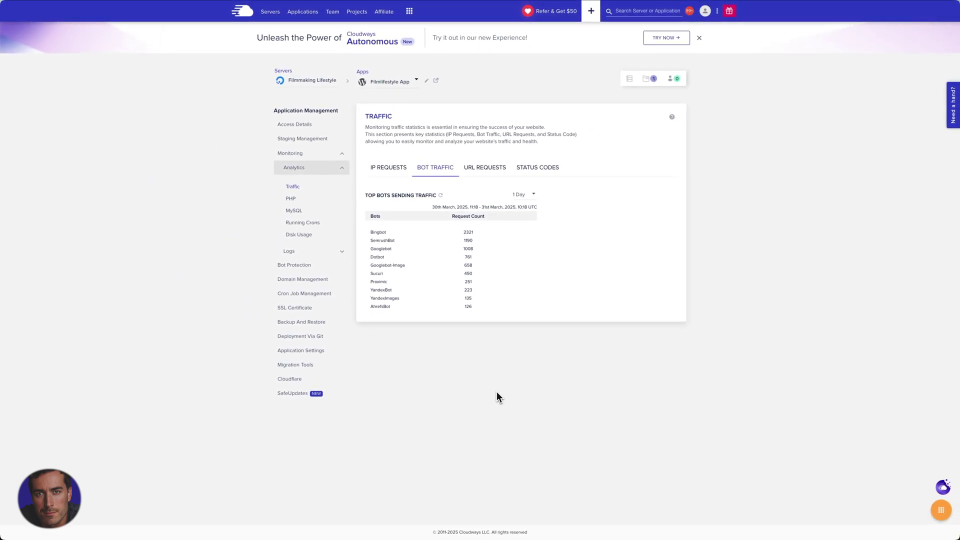
pyautogui.moveTo(492, 304); pyautogui.dragTo(356, 219)
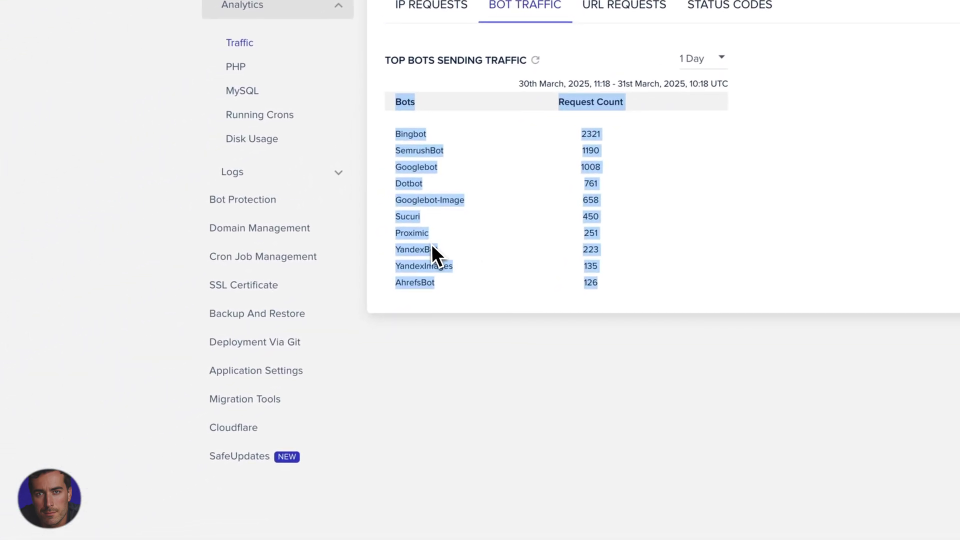
pyautogui.click(669, 397)
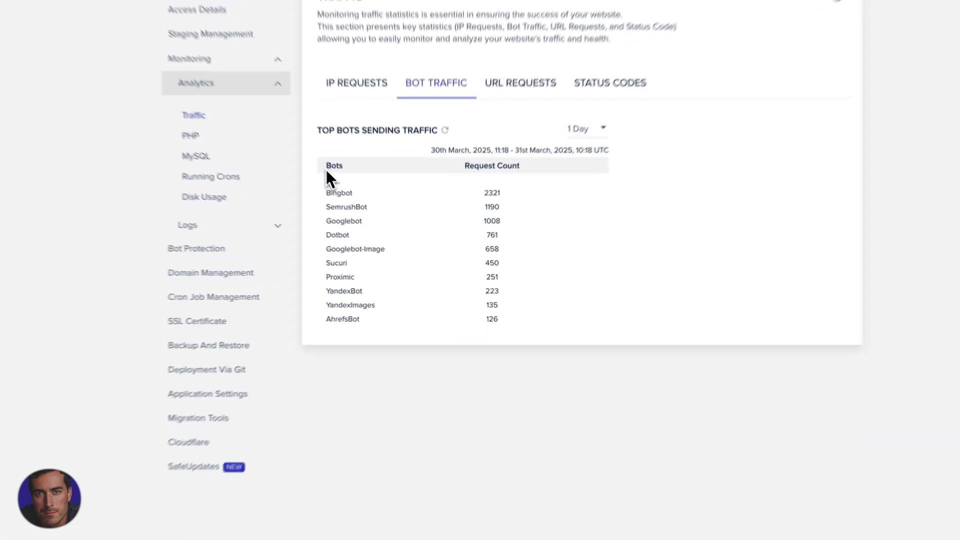
pyautogui.moveTo(327, 171); pyautogui.dragTo(532, 344)
pyautogui.click(588, 349)
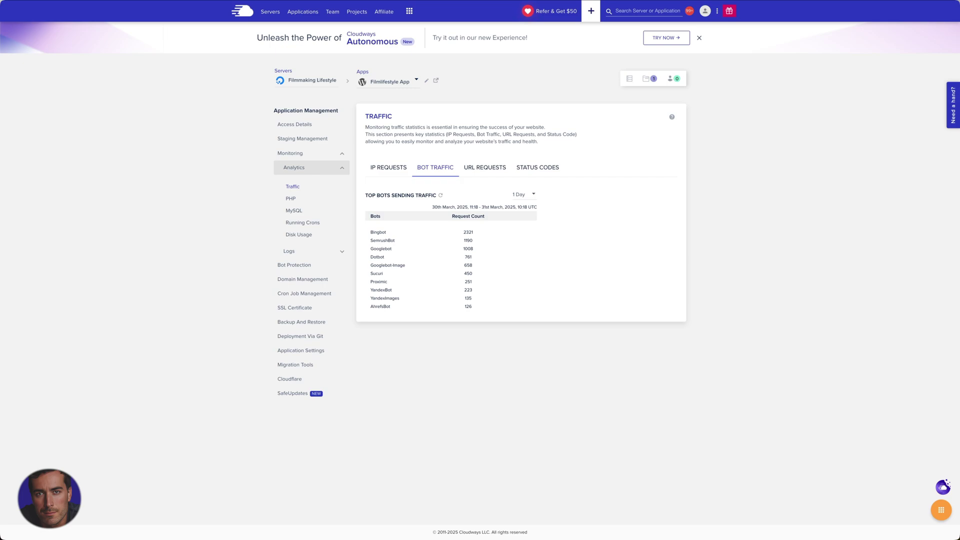
pyautogui.moveTo(371, 255); pyautogui.dragTo(385, 260)
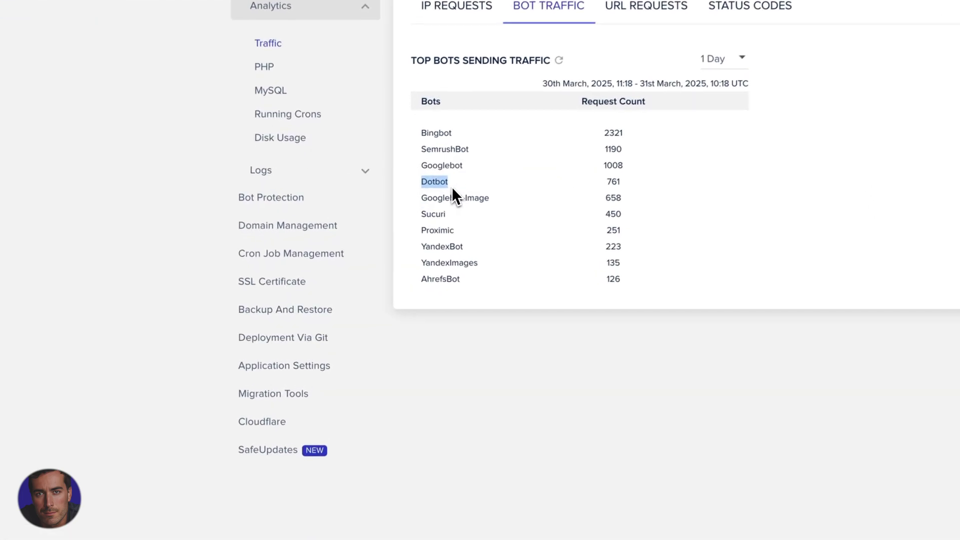
pyautogui.click(423, 246)
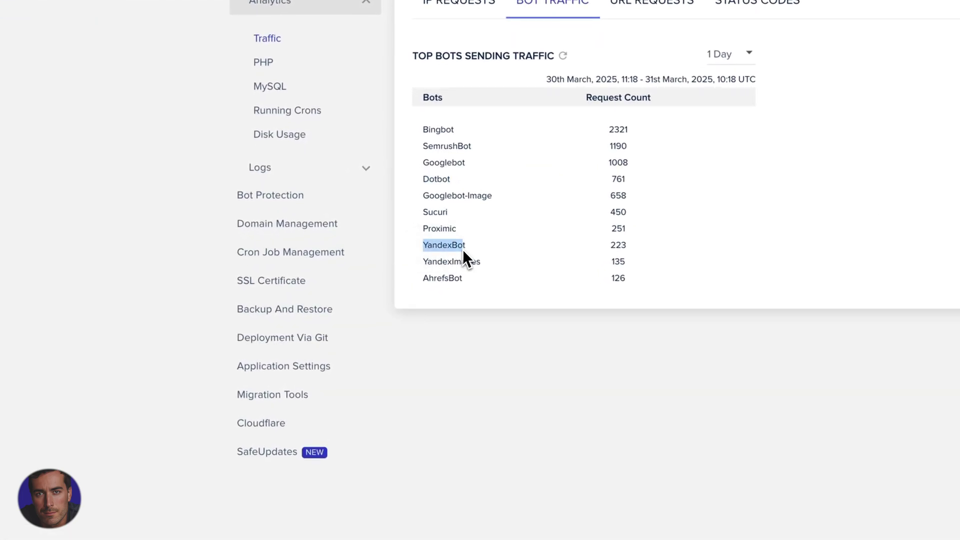
pyautogui.click(540, 340)
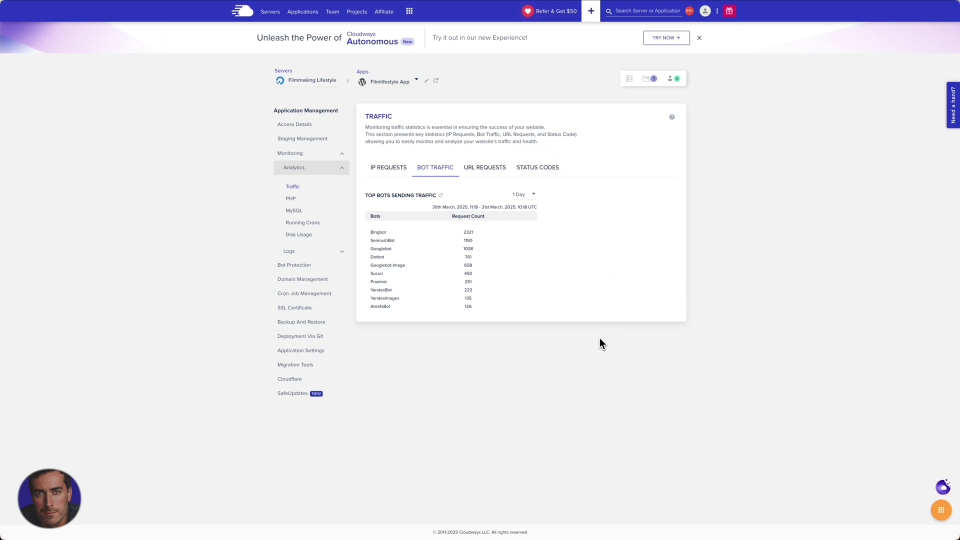
pyautogui.moveTo(478, 311); pyautogui.dragTo(409, 268)
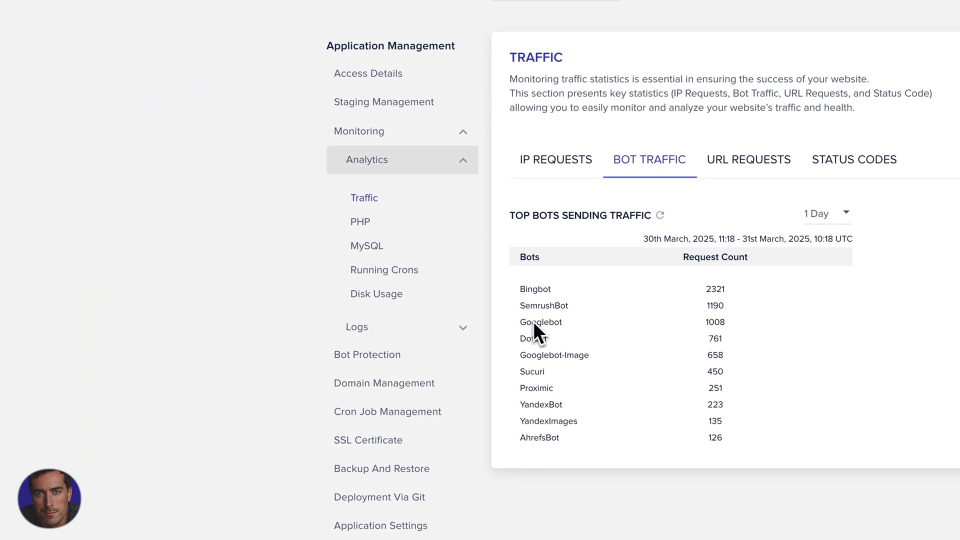
pyautogui.moveTo(521, 325); pyautogui.dragTo(574, 328)
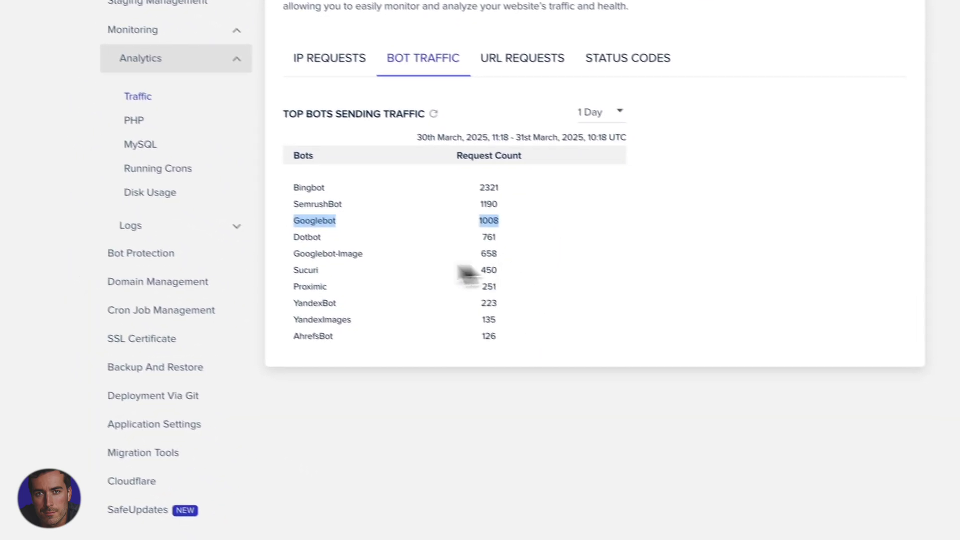
pyautogui.moveTo(295, 195); pyautogui.dragTo(502, 190)
pyautogui.click(556, 238)
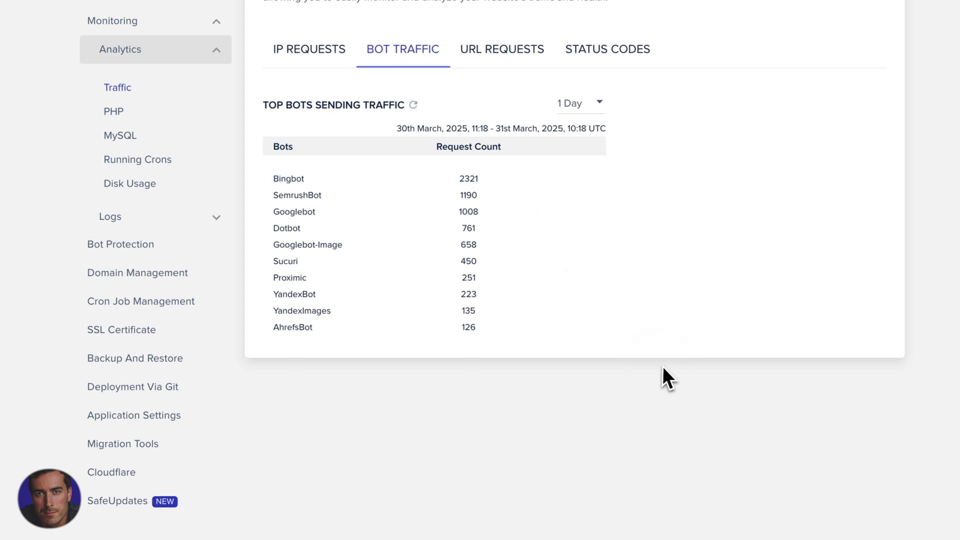